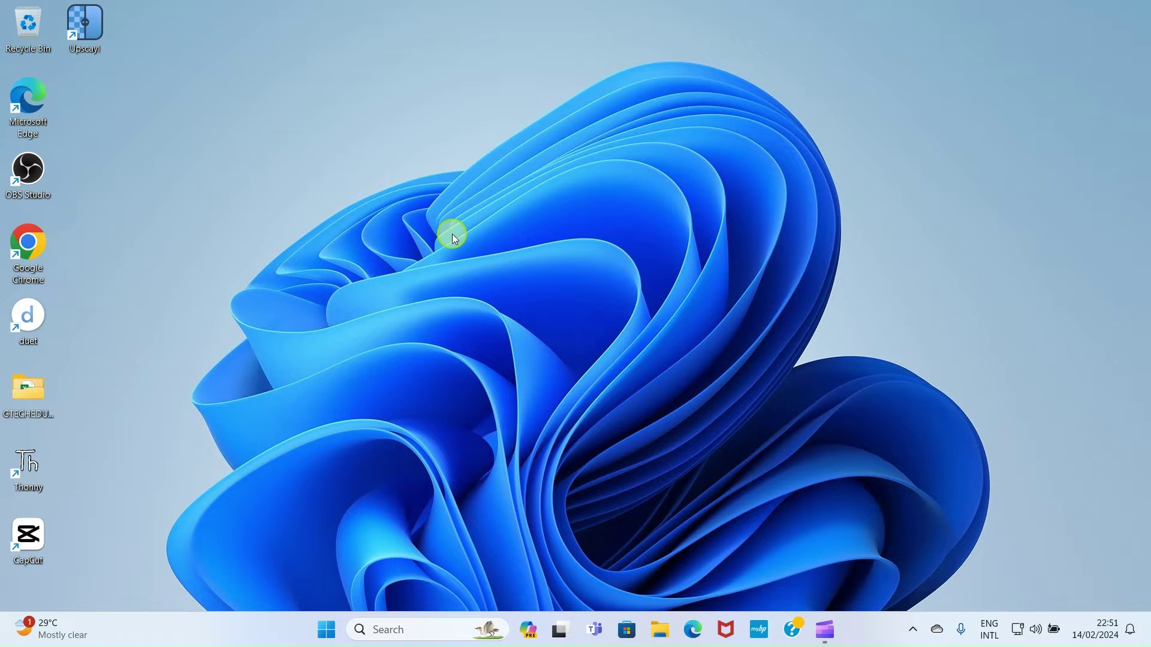
# Launch Word from the Start menu and start a new blank document.
pyautogui.click(326, 630)
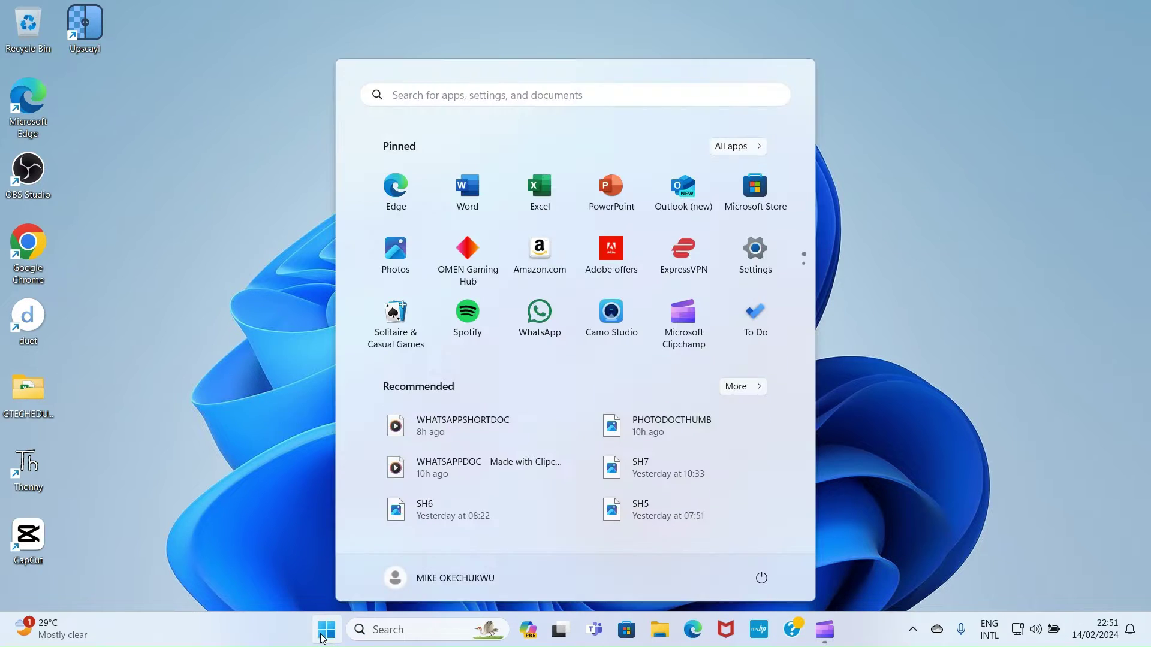
pyautogui.click(468, 199)
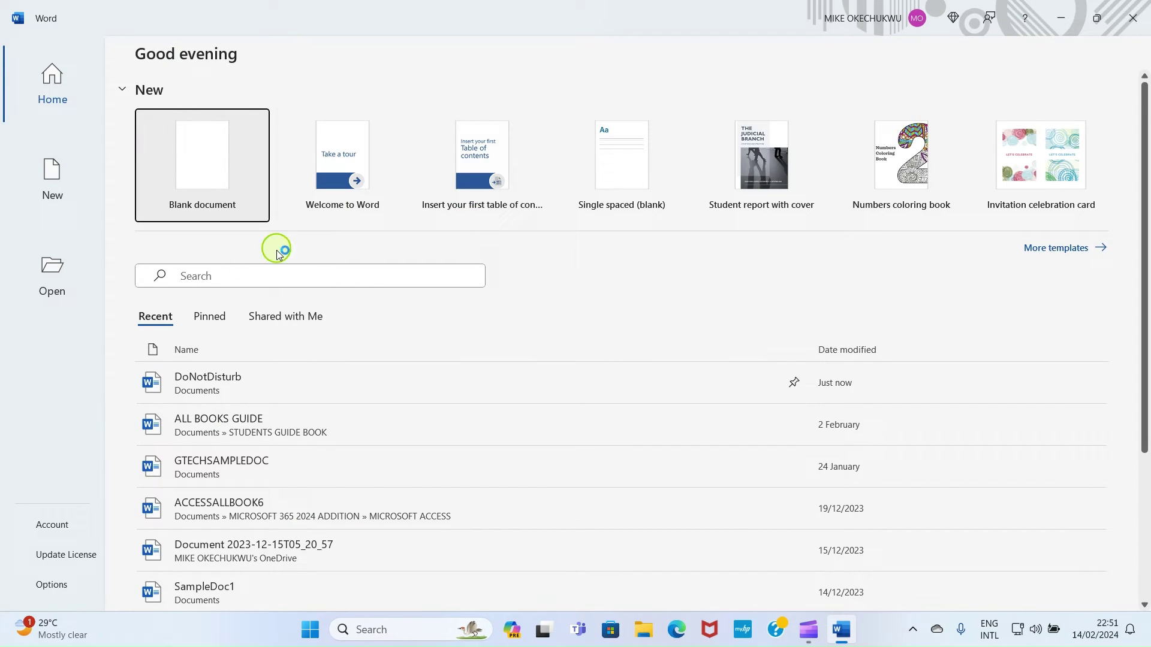
pyautogui.click(207, 179)
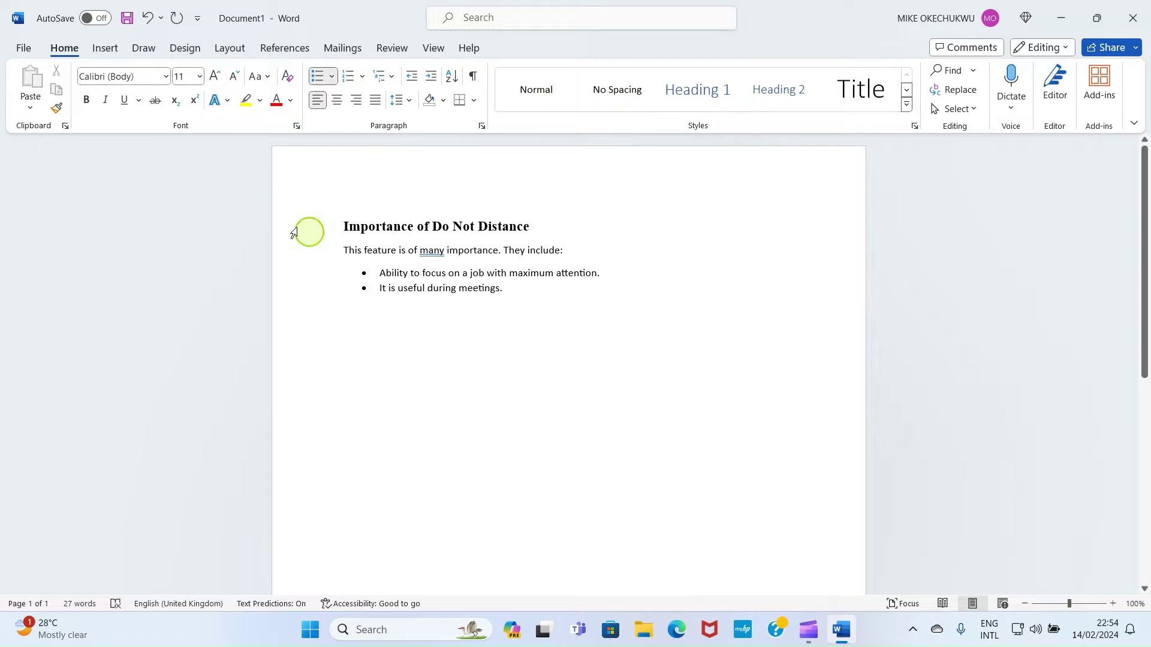
# Save the document as 'Importance of Do Not Distance' in Documents, then close Word.
pyautogui.click(25, 46)
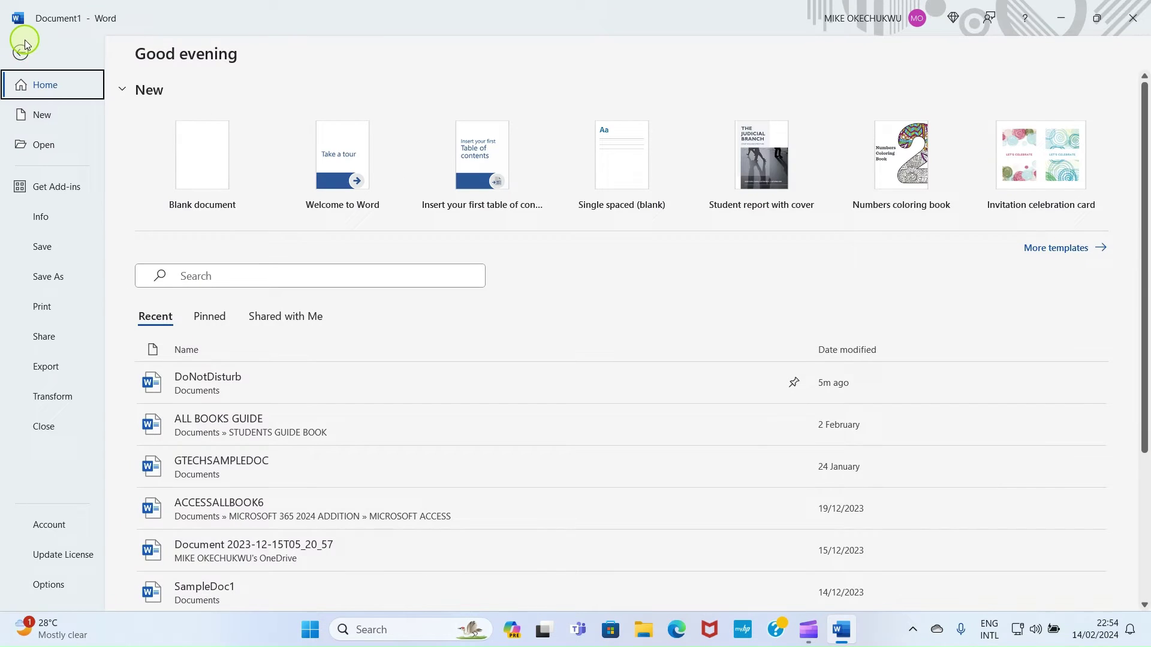
pyautogui.click(50, 277)
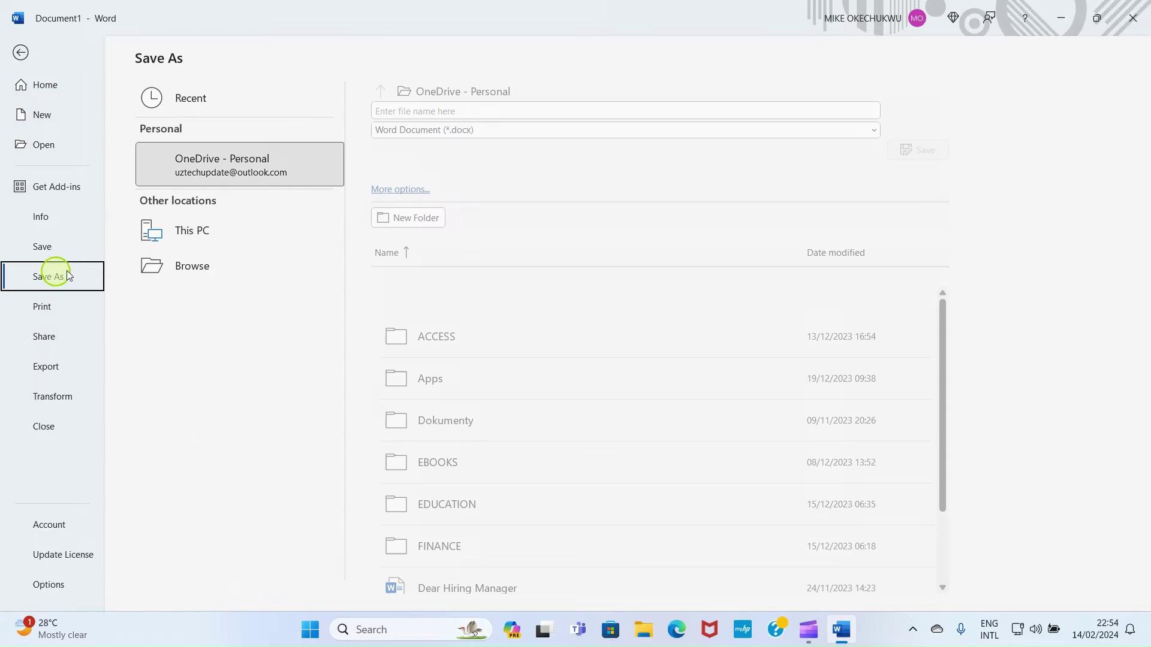
pyautogui.click(179, 308)
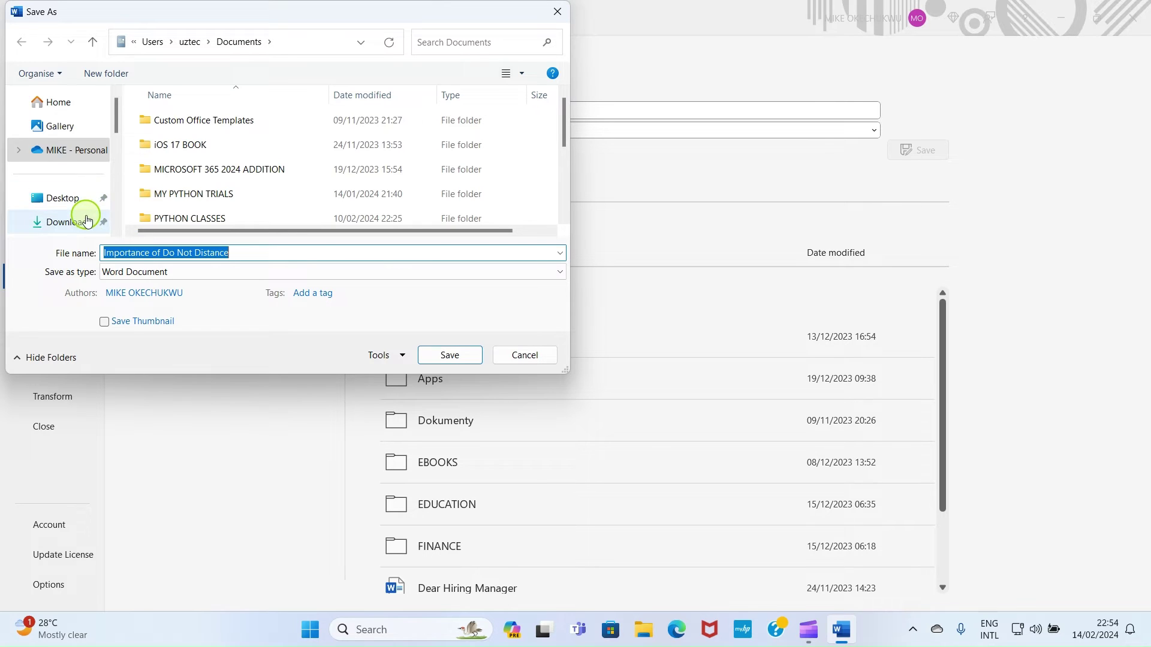
pyautogui.scroll(-2, 78, 210)
pyautogui.scroll(3, 66, 179)
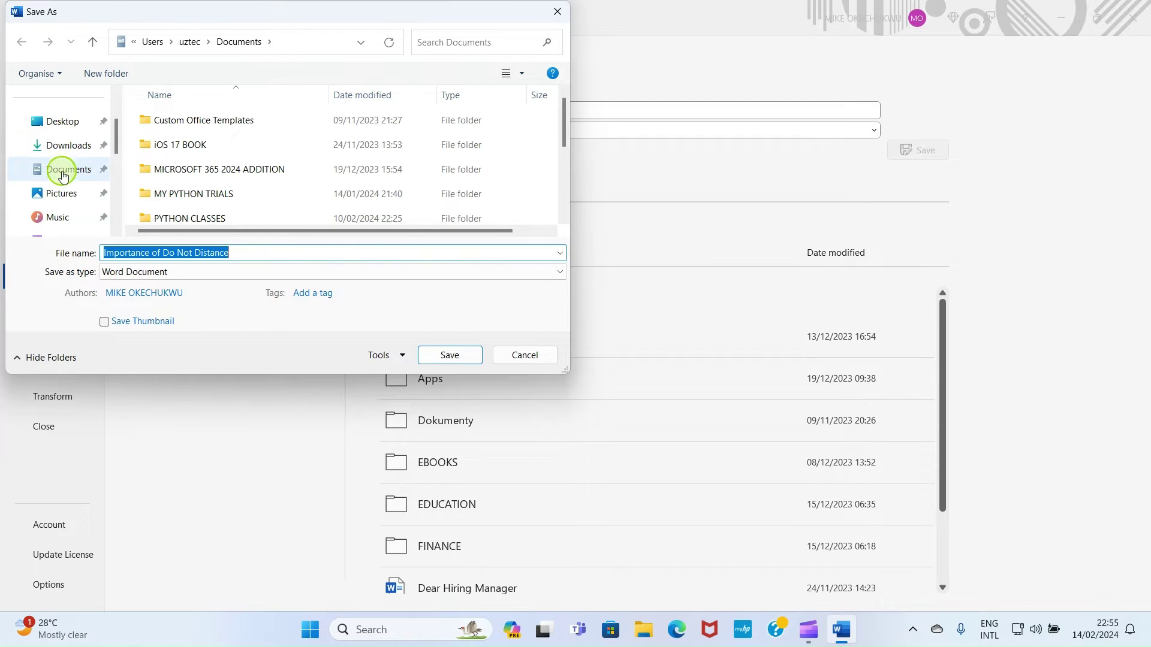
pyautogui.click(64, 175)
pyautogui.click(256, 256)
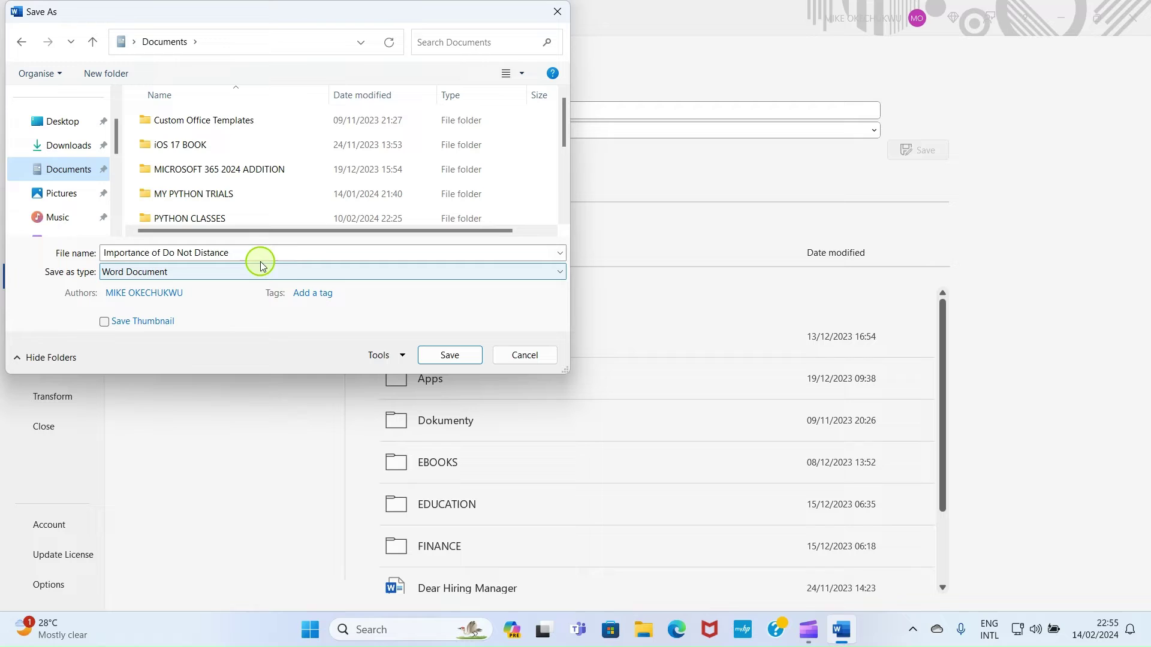
pyautogui.doubleClick(242, 253)
pyautogui.click(290, 251)
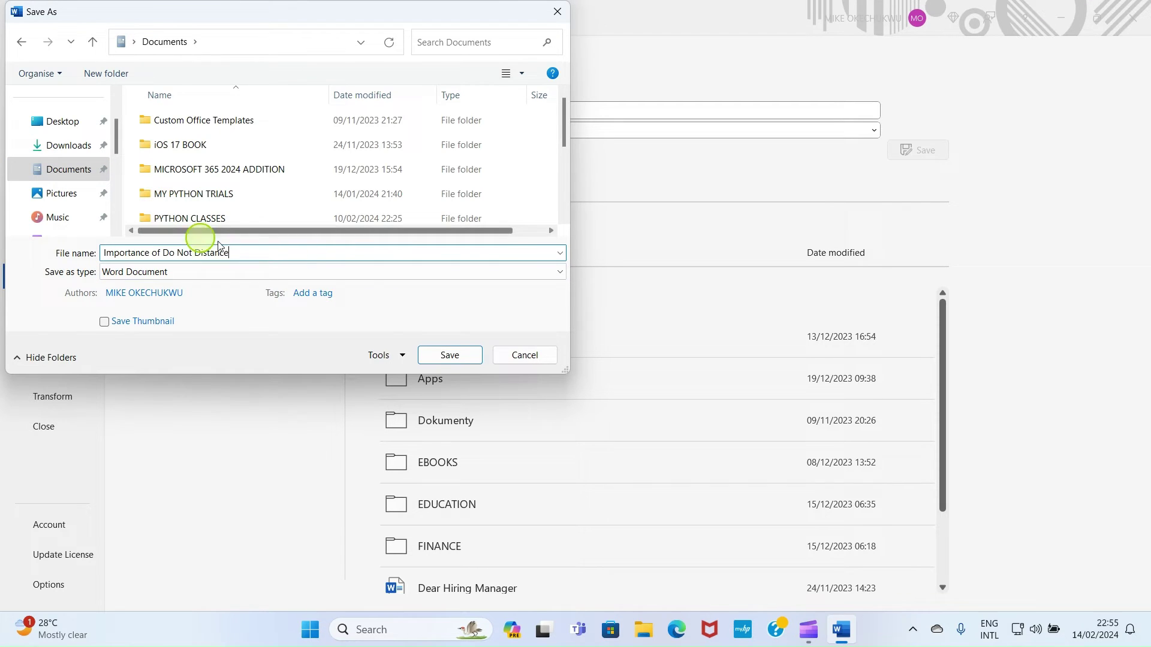
pyautogui.click(450, 355)
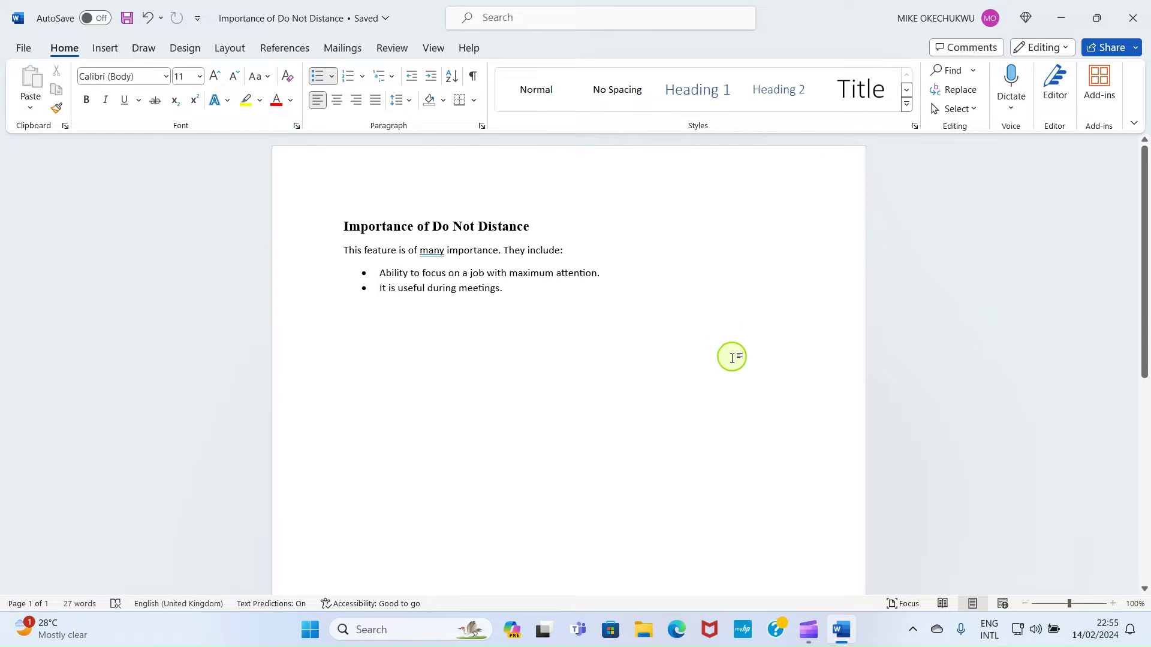
pyautogui.click(1124, 23)
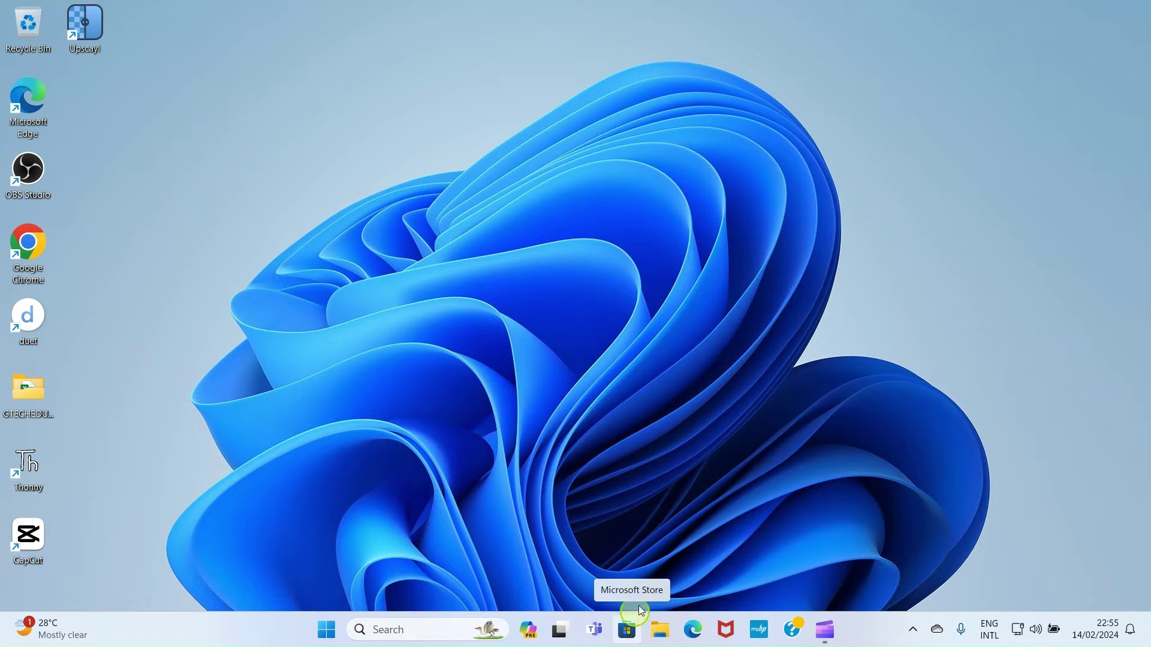
# Try launching Microsoft Store from its taskbar icon.
pyautogui.click(629, 634)
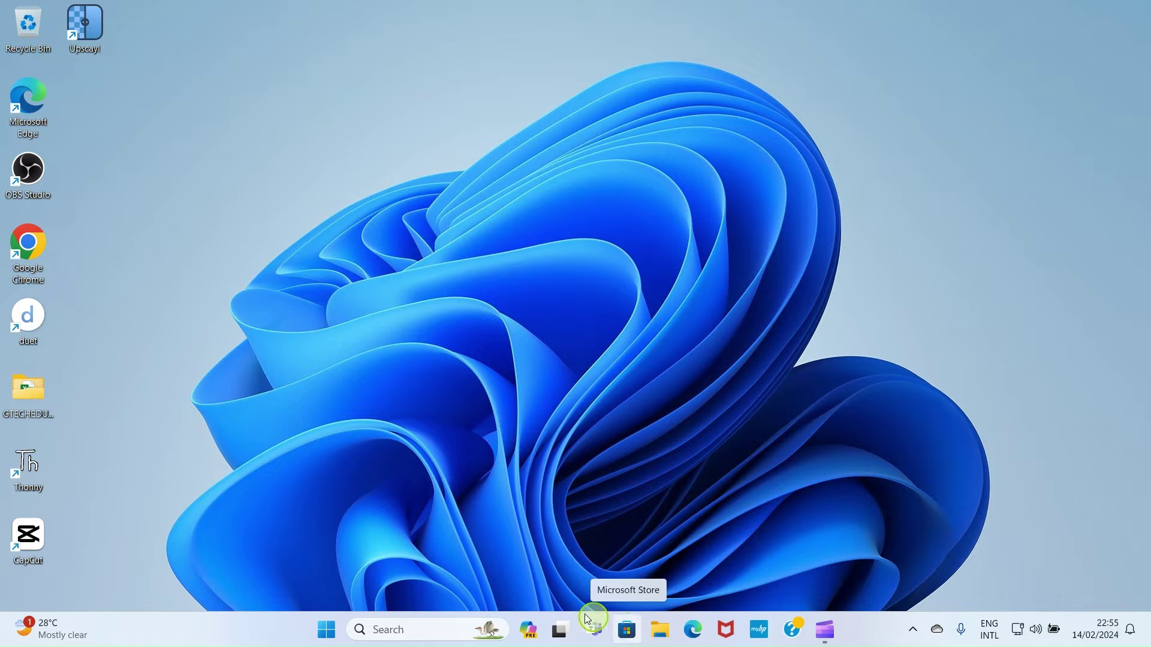
# Open Microsoft Store through Windows search.
pyautogui.click(400, 626)
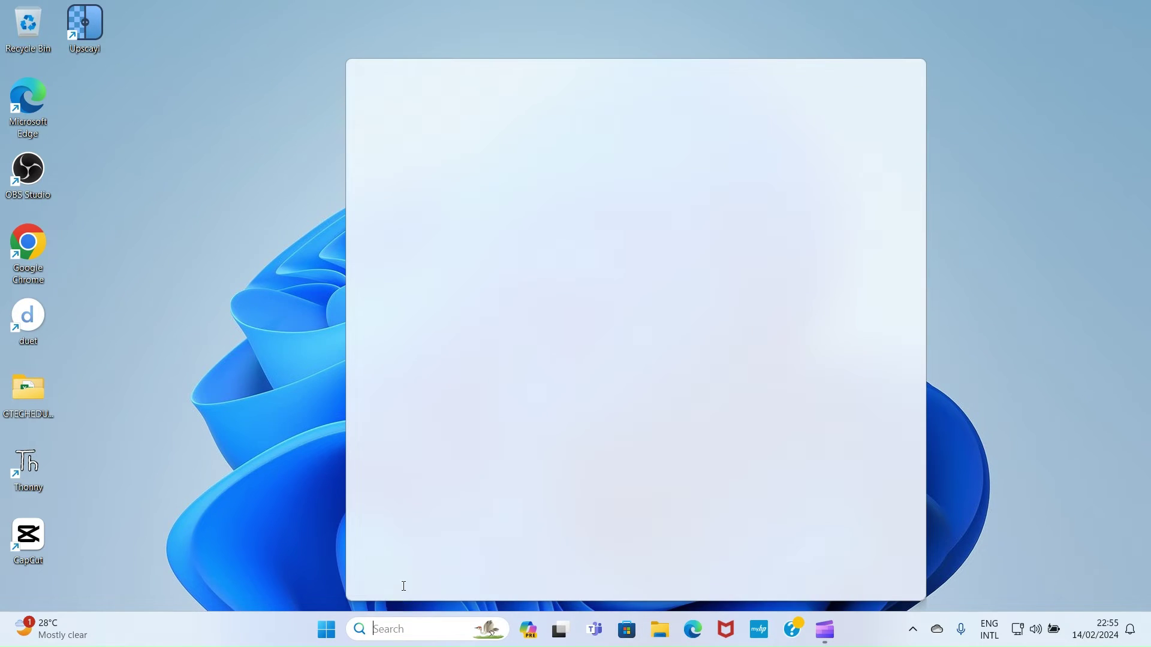
pyautogui.write('mailicr')
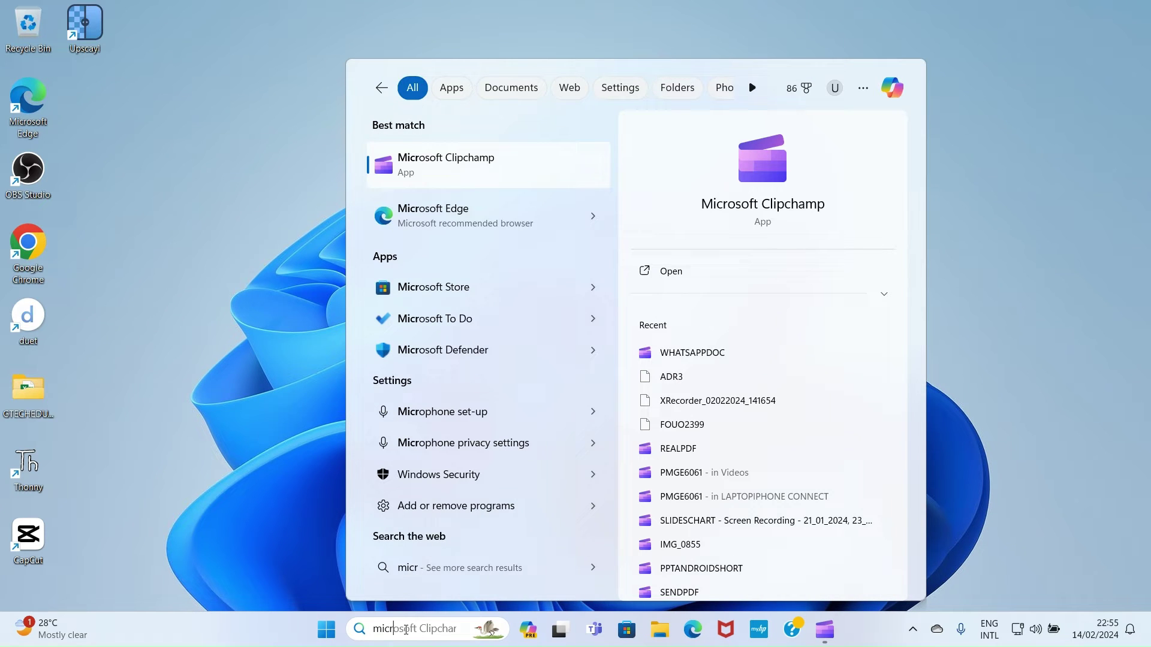
pyautogui.click(413, 288)
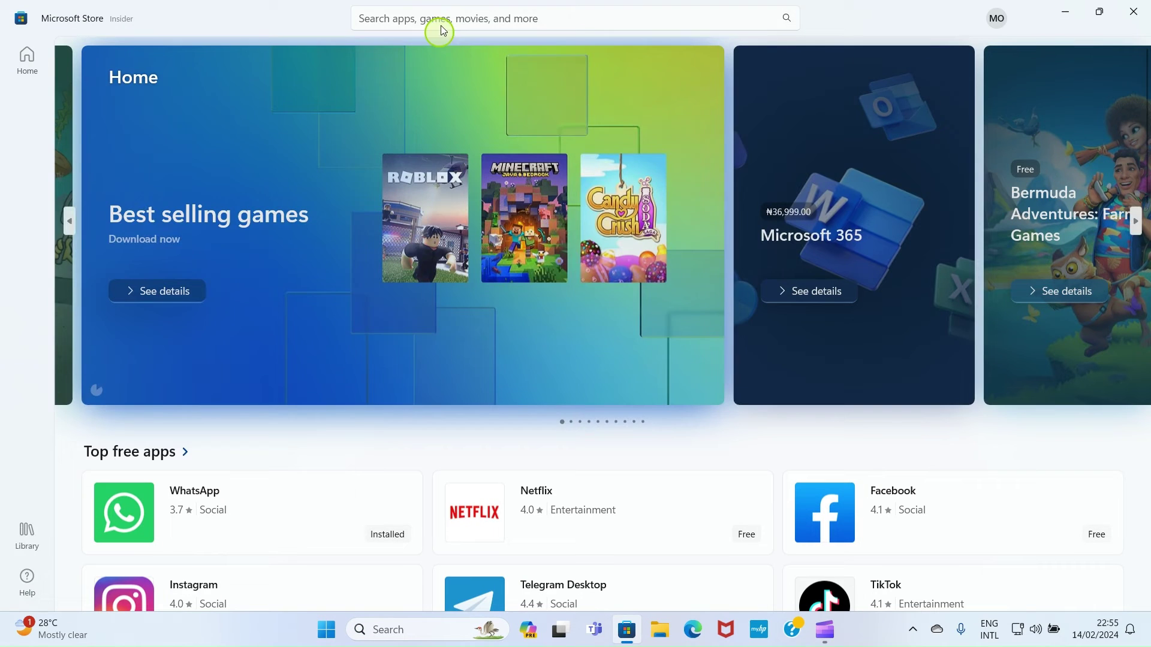
# Search the Store for 'Wha' and pick the 'whatsapp' suggestion.
pyautogui.click(413, 18)
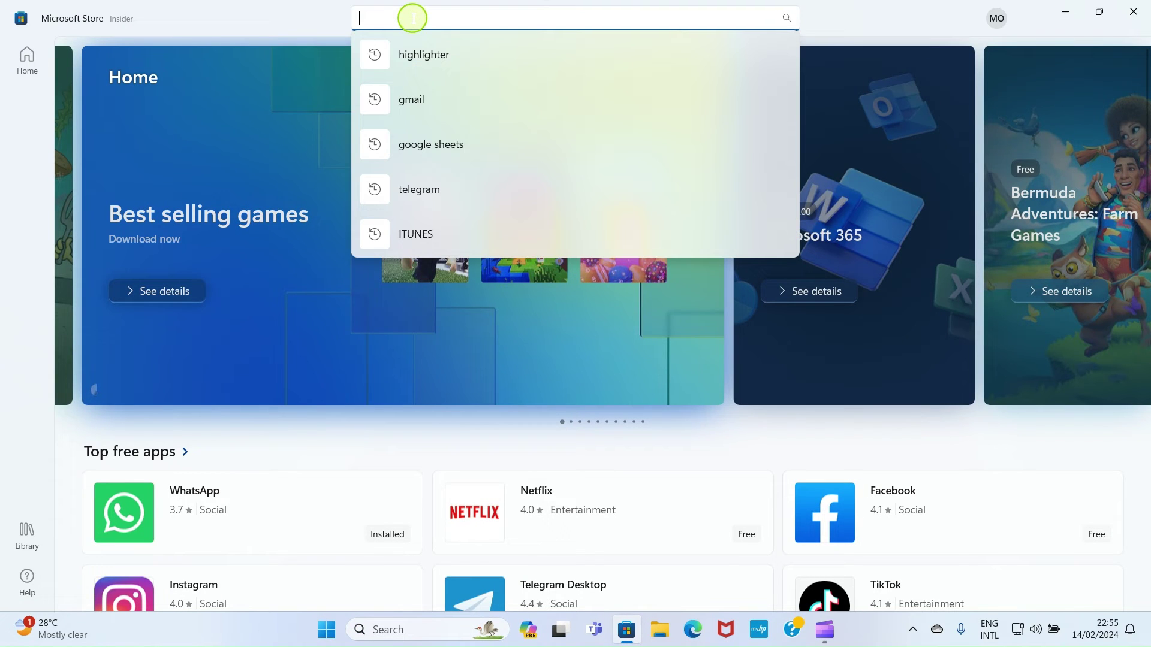
pyautogui.write('Wha')
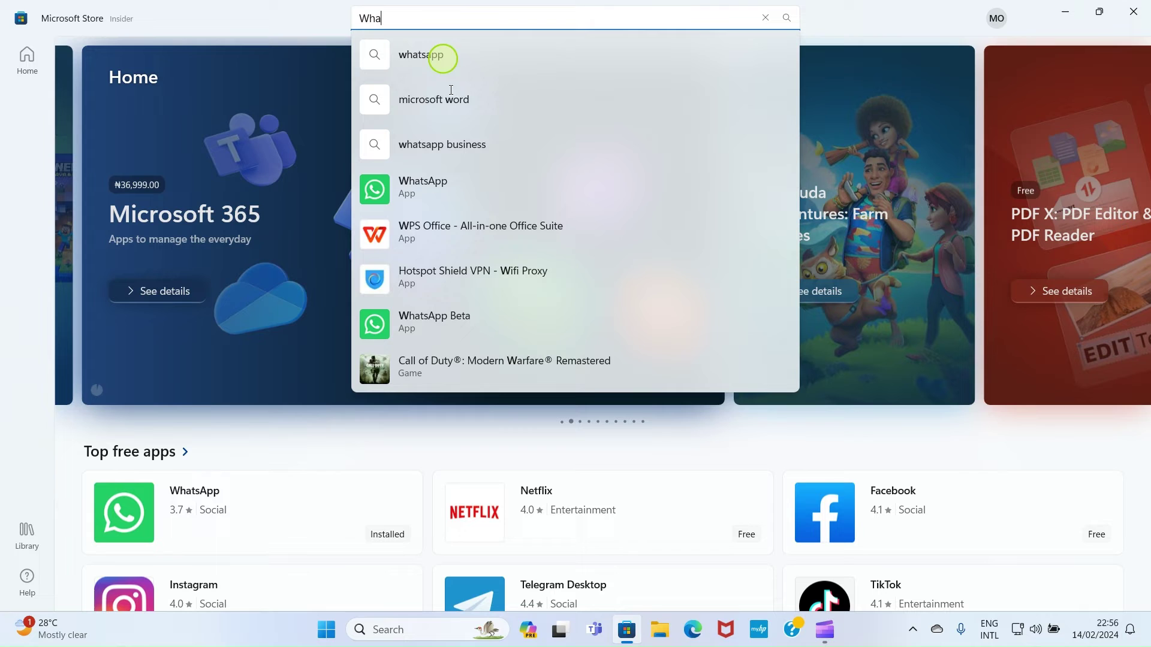
pyautogui.click(425, 54)
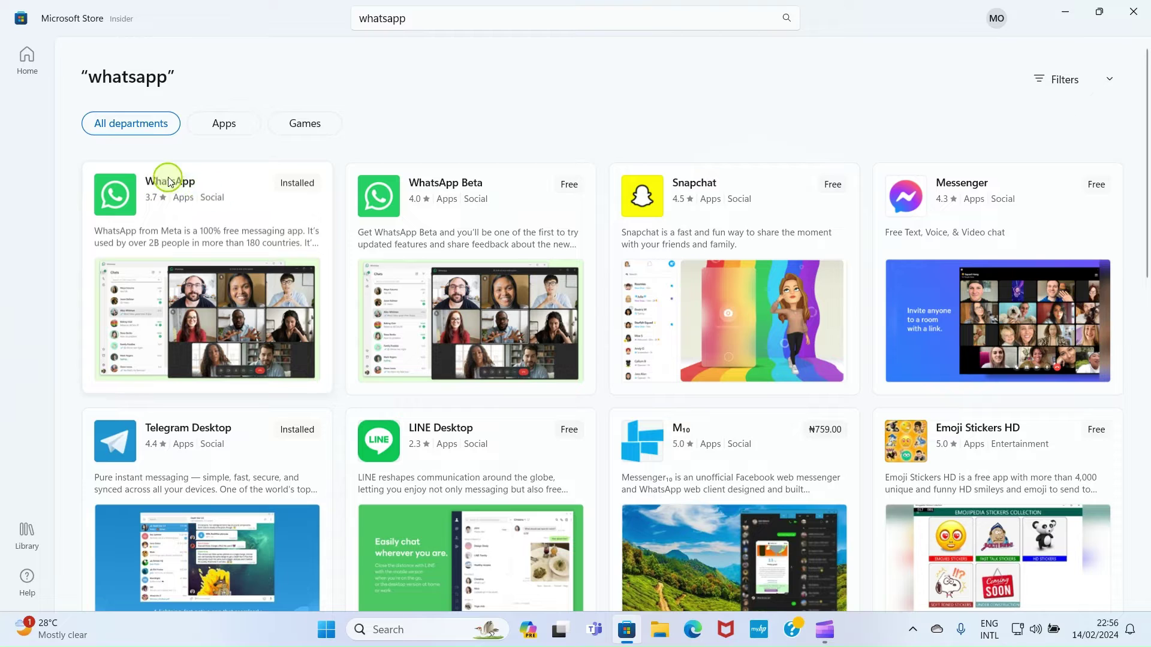
pyautogui.moveTo(319, 186)
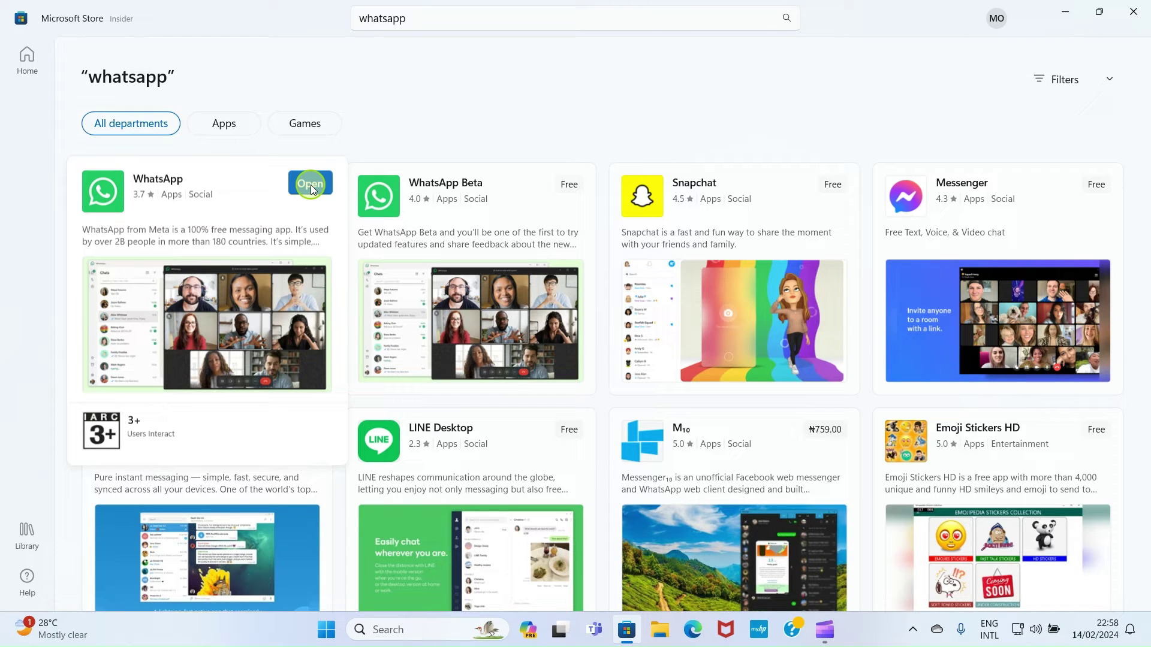
# Launch the installed WhatsApp app from its Microsoft Store listing.
pyautogui.click(310, 184)
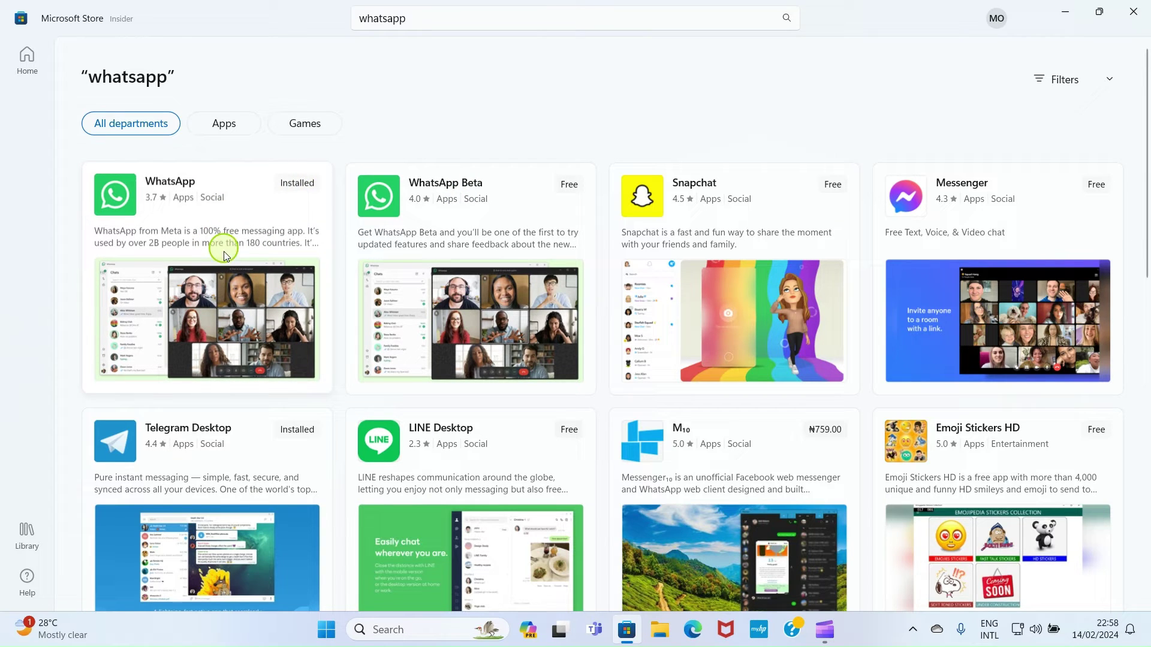
pyautogui.click(109, 199)
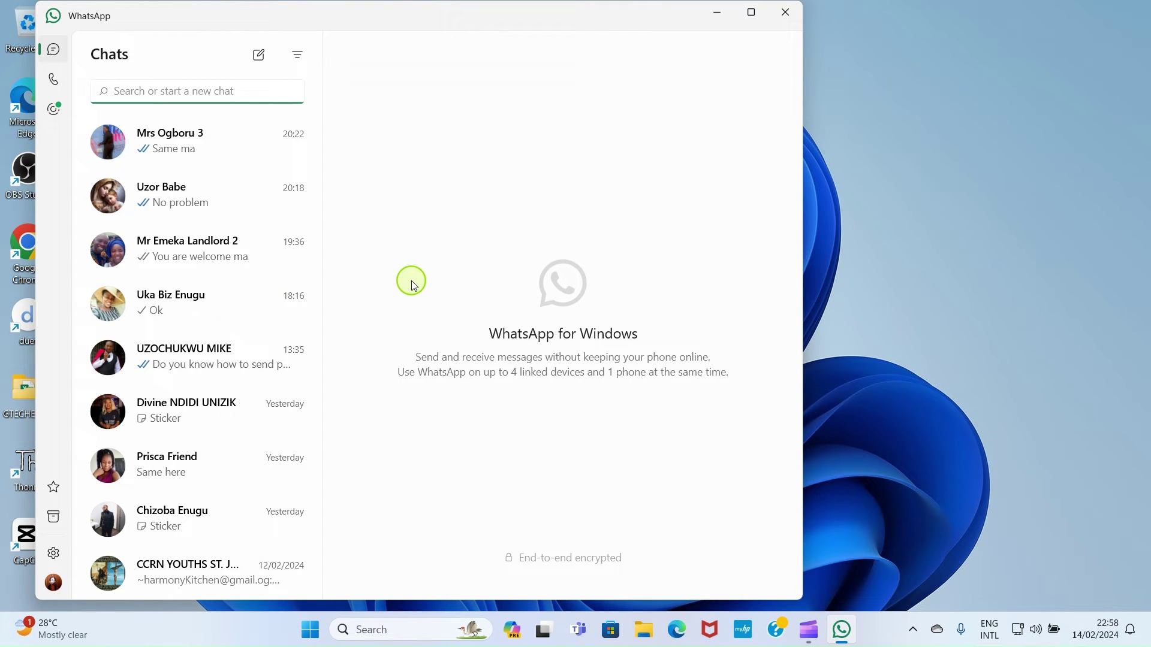
pyautogui.scroll(-3, 162, 306)
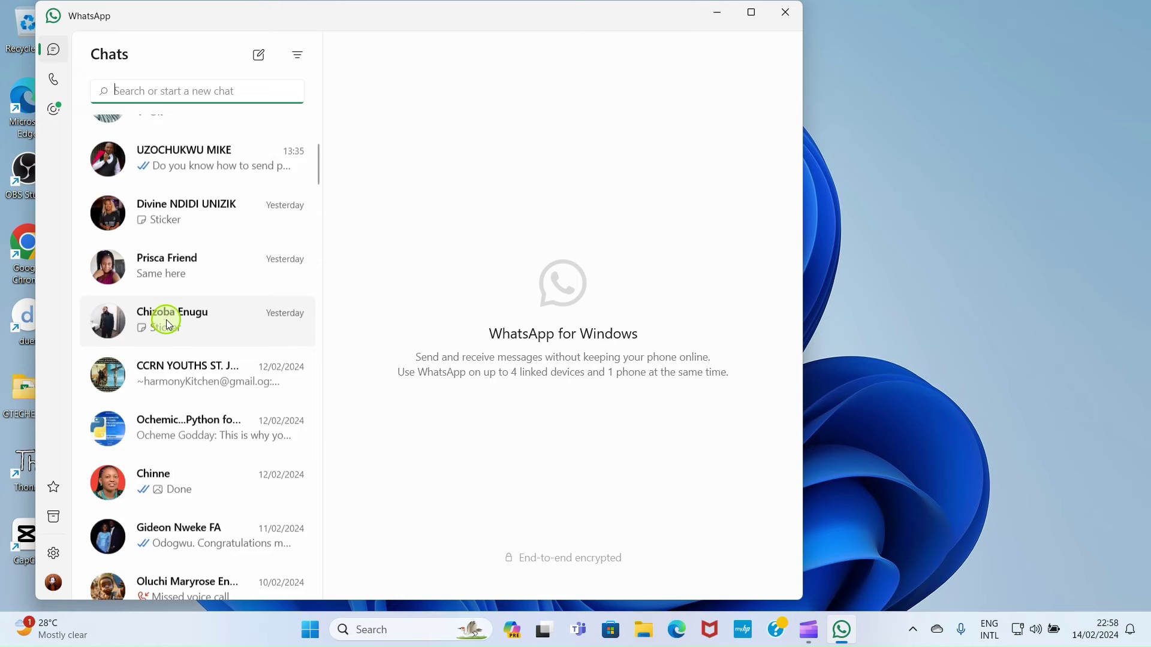
pyautogui.scroll(3, 170, 327)
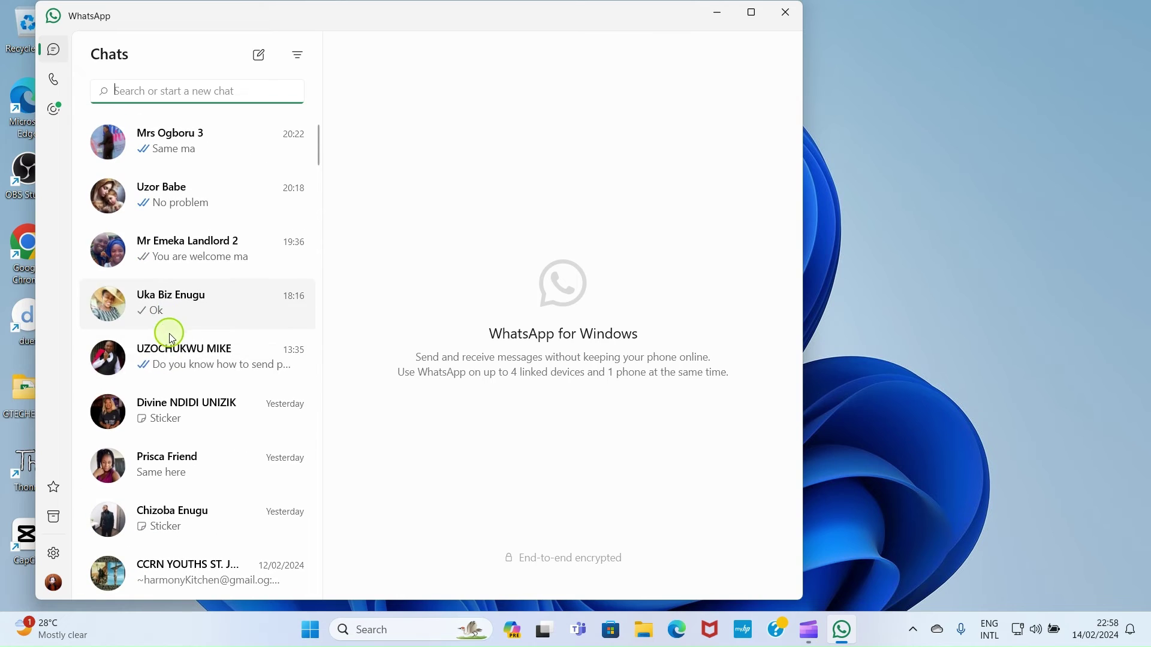
# Open the contact's chat and choose Document from the attachment menu.
pyautogui.click(199, 363)
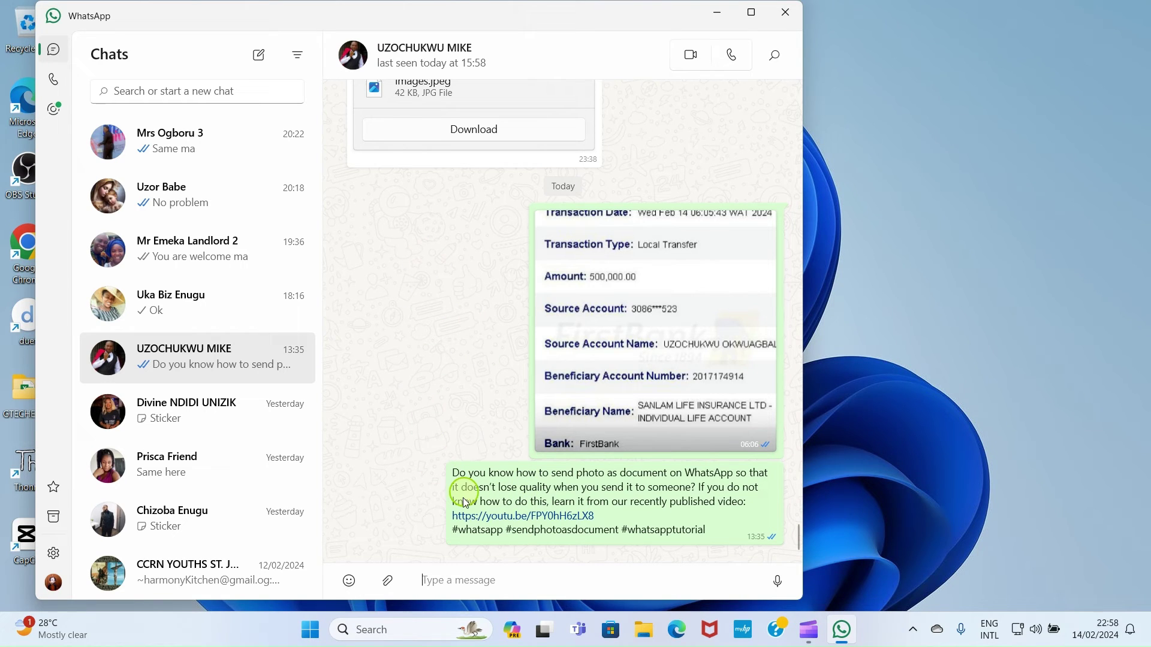
pyautogui.click(390, 581)
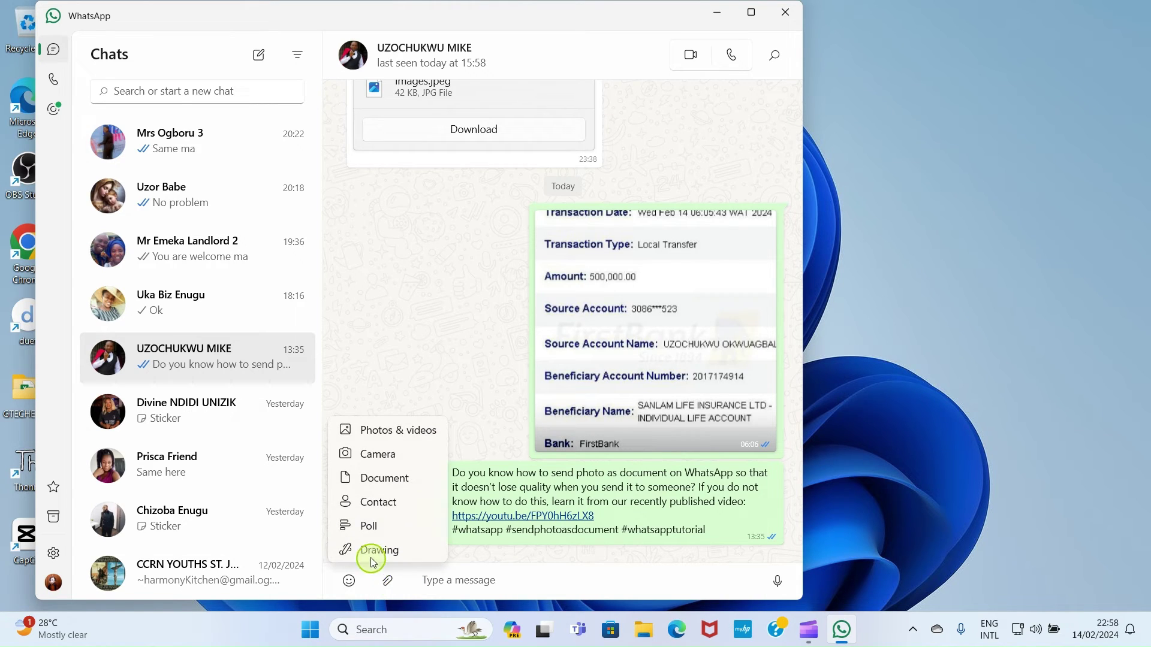
pyautogui.click(382, 482)
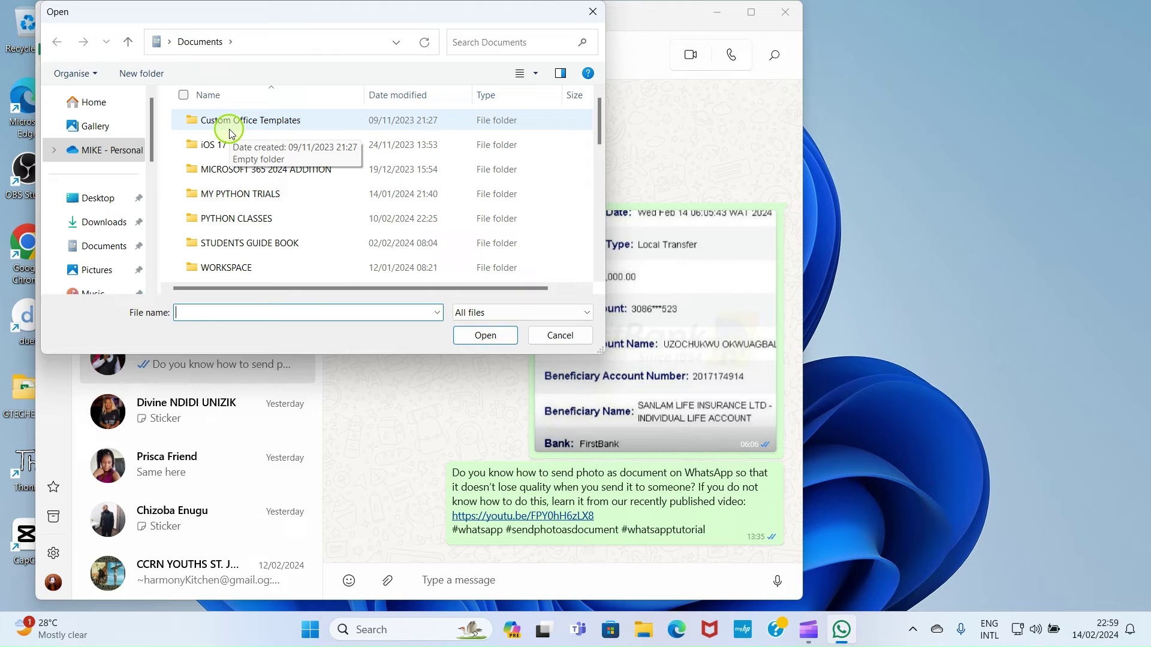
# Select 'Importance of Do Not Distance' in Documents and attach it.
pyautogui.scroll(-3, 234, 192)
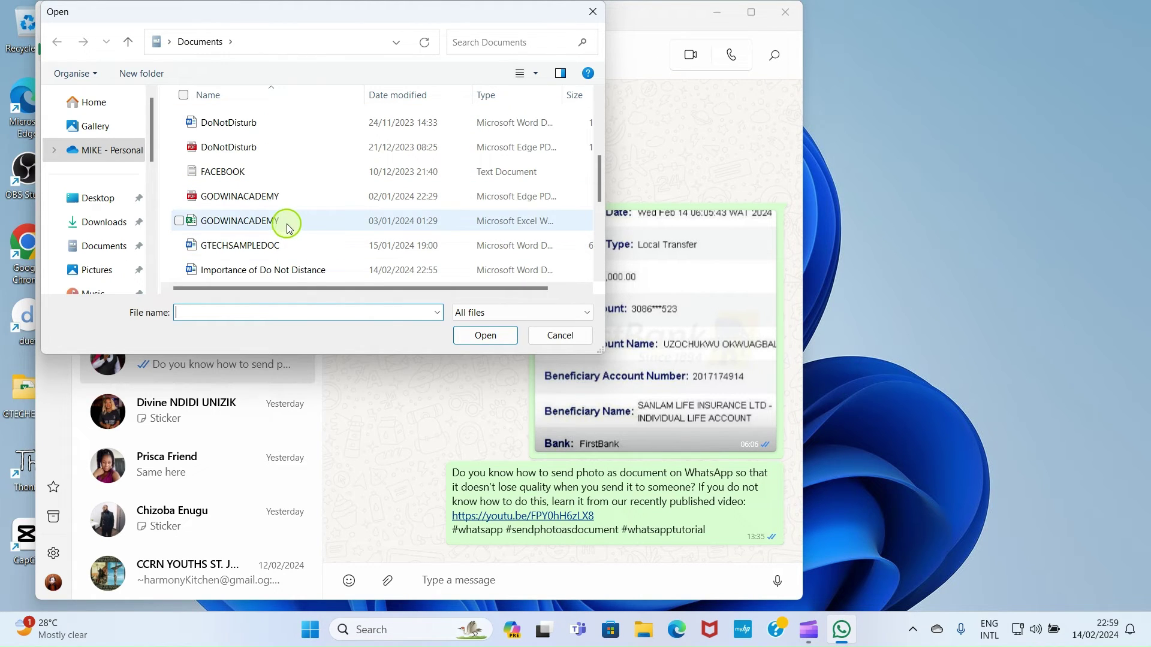
pyautogui.scroll(-1, 268, 238)
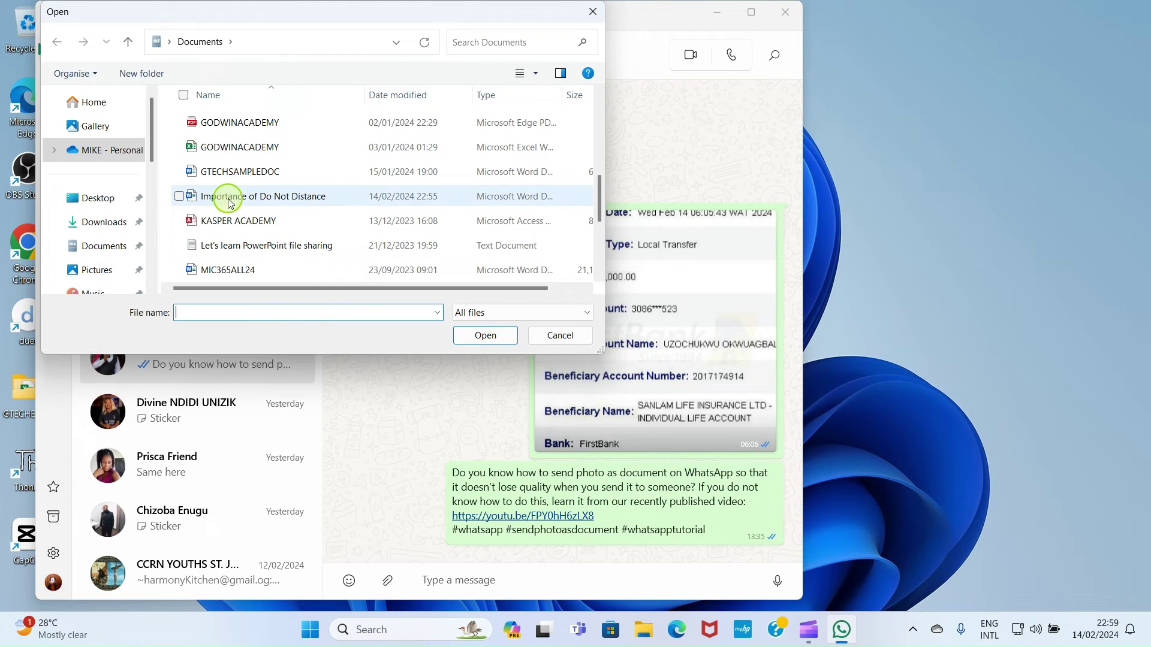
pyautogui.moveTo(228, 201)
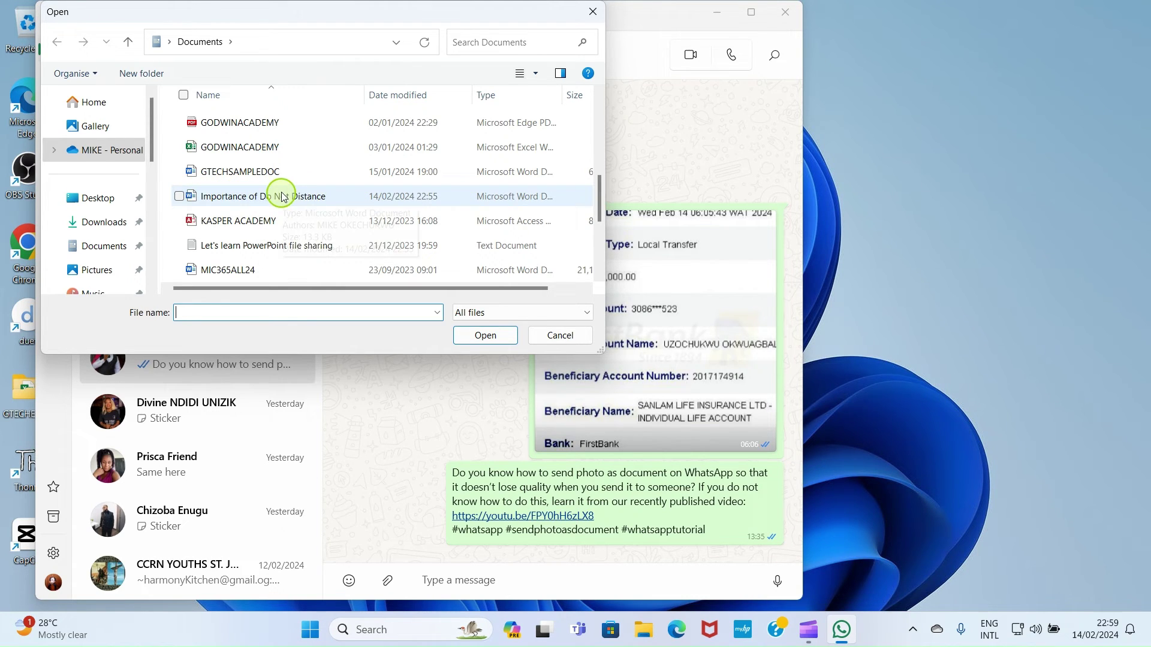
pyautogui.click(182, 200)
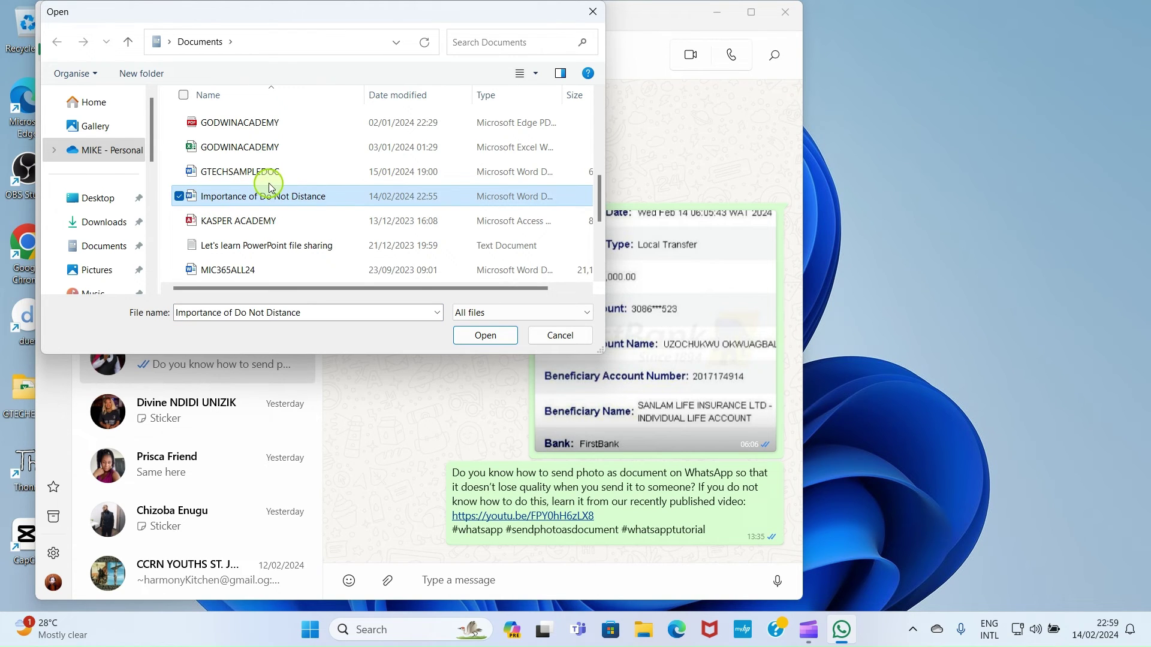
pyautogui.click(486, 337)
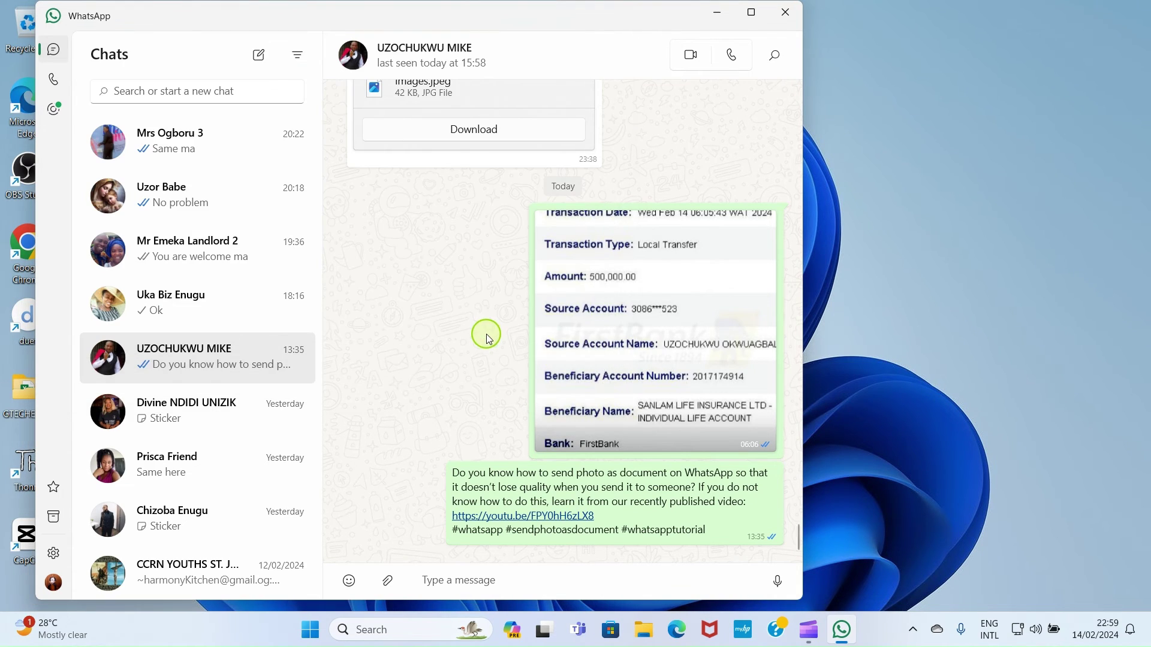
# Send Importance of Do Not Distance.docx from the document preview.
pyautogui.click(722, 574)
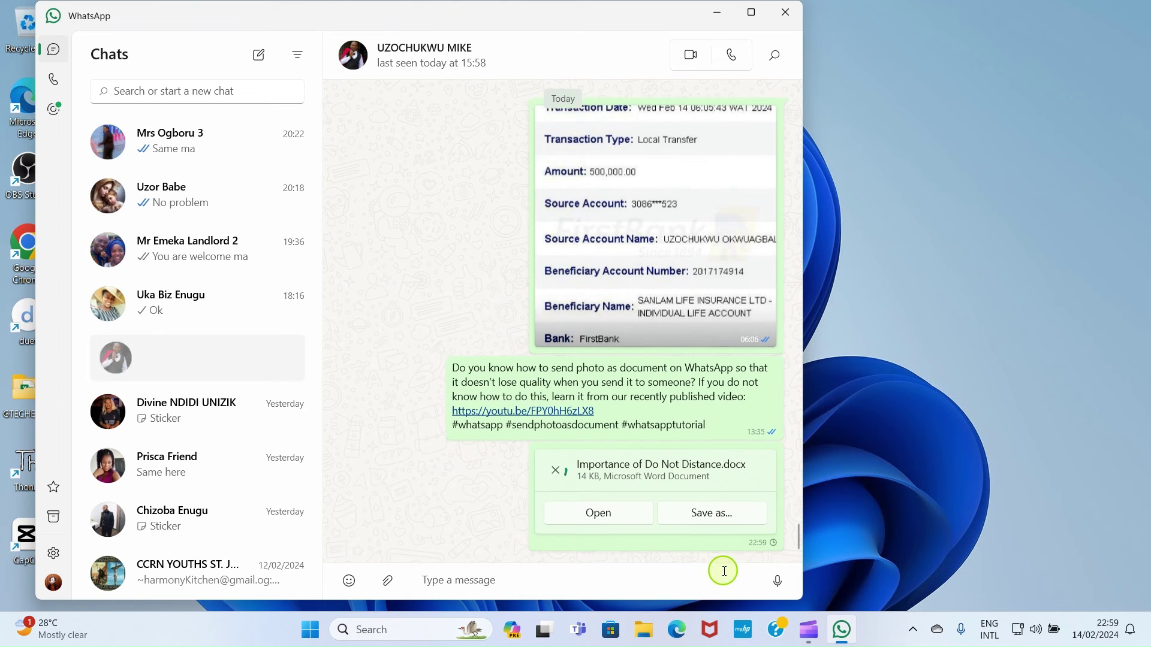